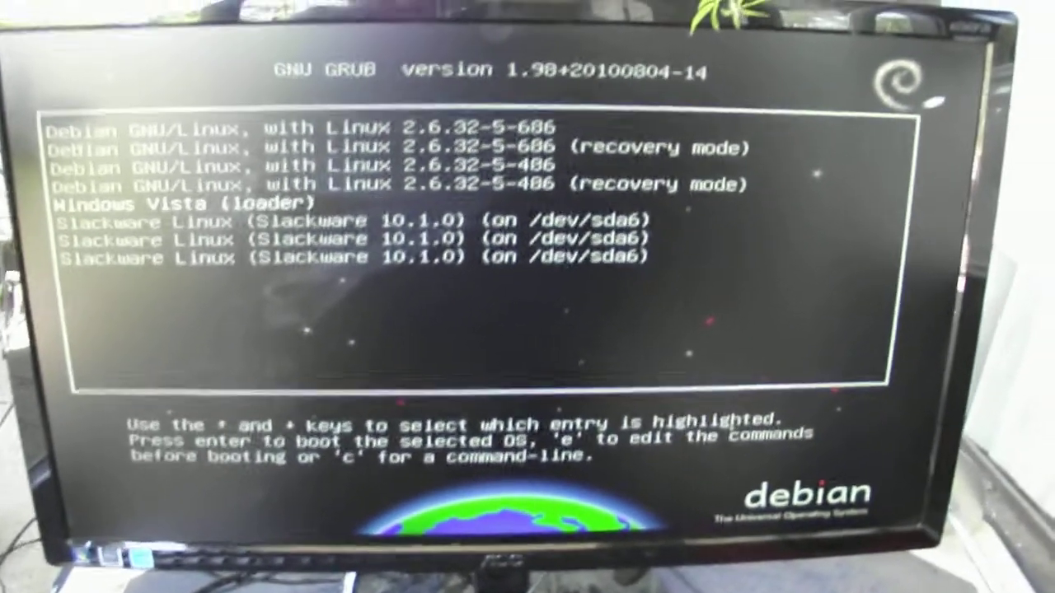
# Step: Boot the 'Windows Vista (loader)' entry from GRUB to reach the Vista login screen
pyautogui.press('Return')
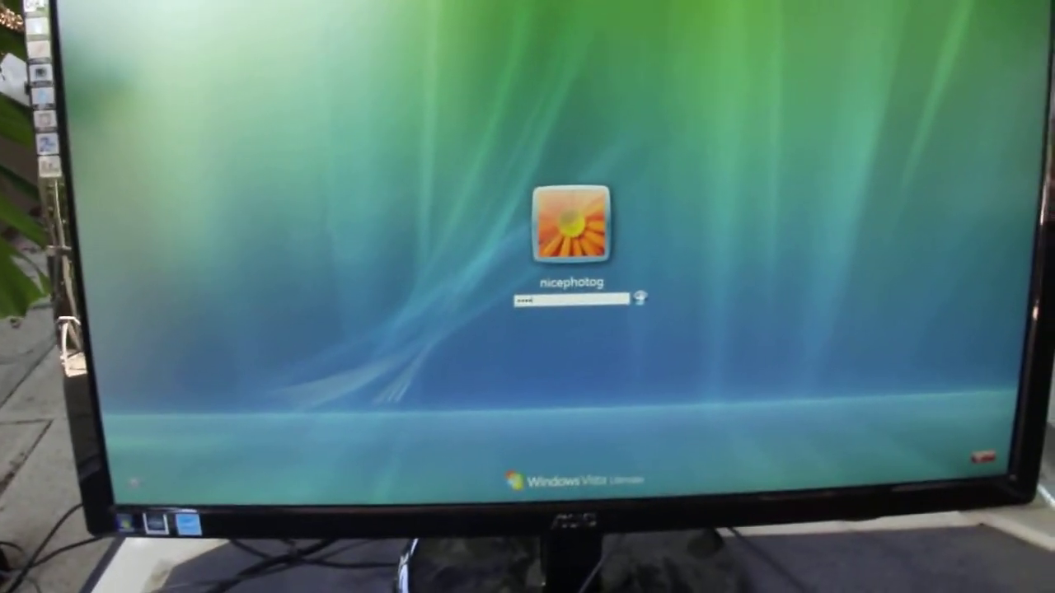
pyautogui.write('•••••')
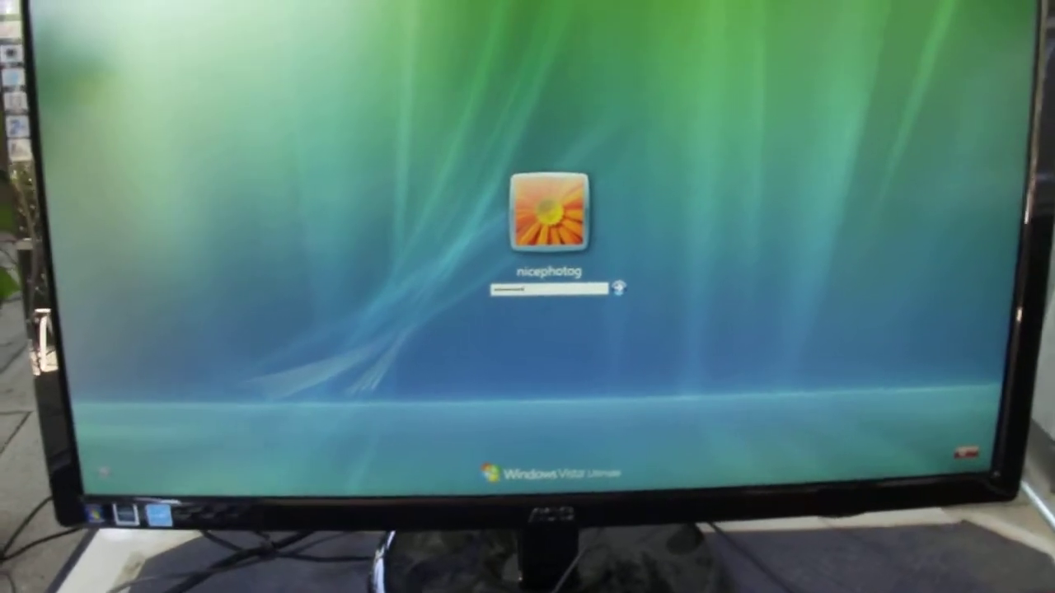
# Step: Submit the password to sign in and load the desktop with Welcome Center
pyautogui.press('Return')
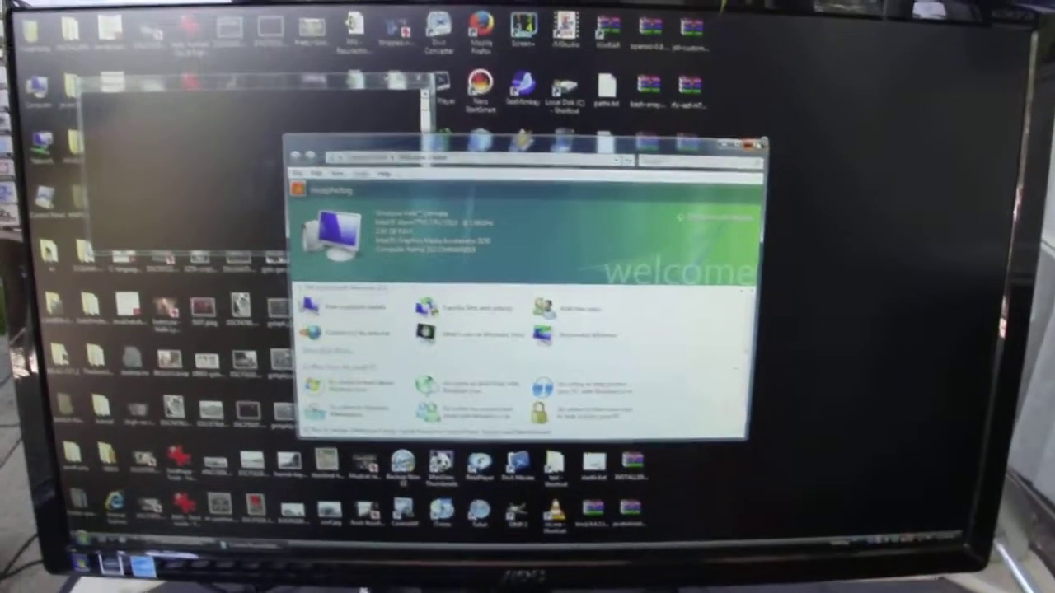
# Step: Close the Welcome Center and move a desktop icon to a new spot
pyautogui.click(752, 151)
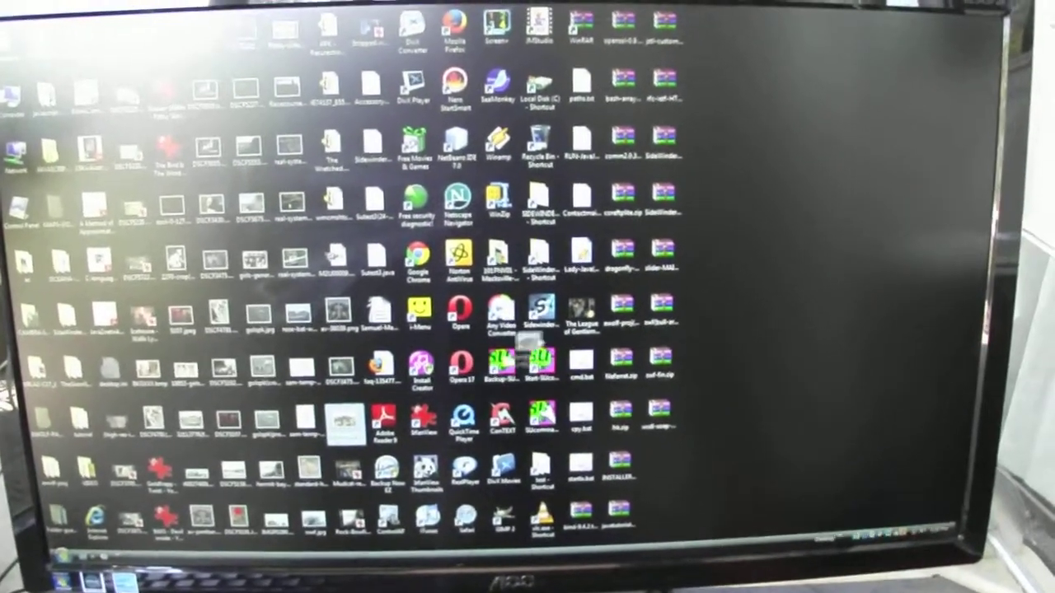
pyautogui.moveTo(529, 339); pyautogui.dragTo(540, 313)
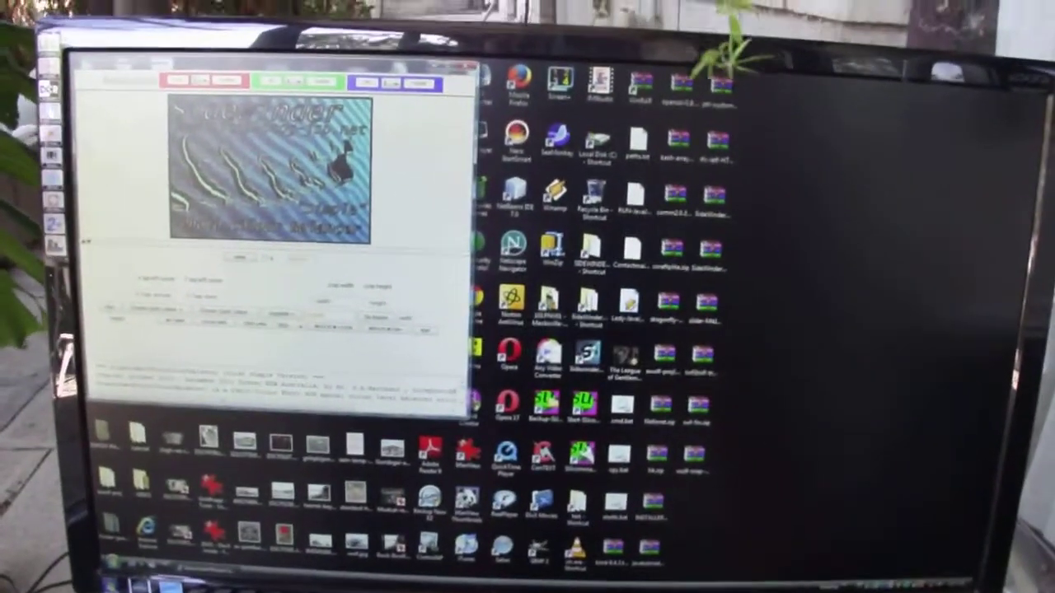
# Step: Maximize the Sidewinder photo processor window to fill the screen
pyautogui.press('super+Up')
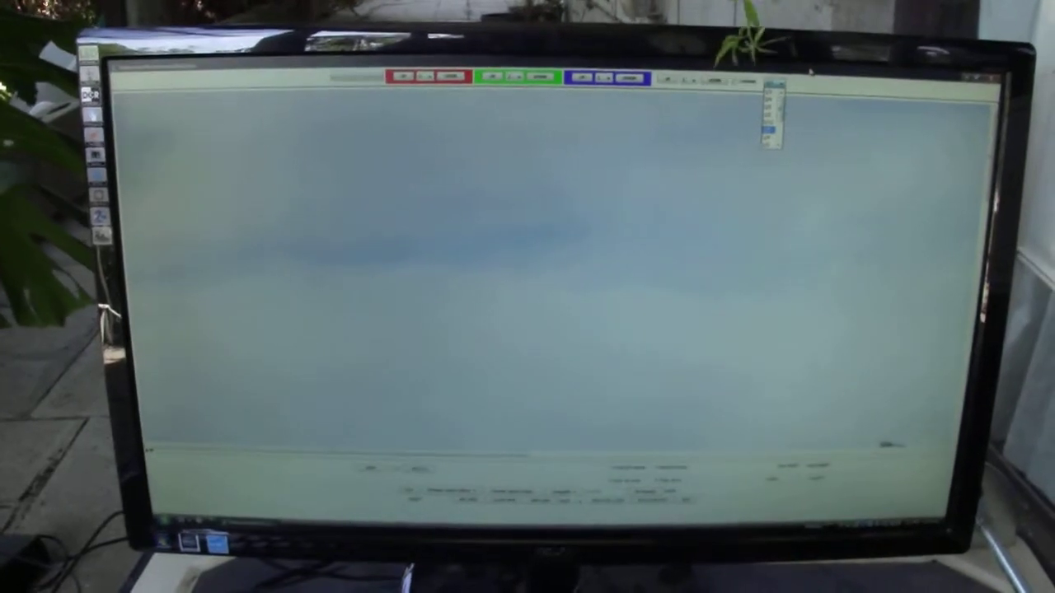
# Step: Load the chosen landscape photo of the grassy, treed hill into the Sidewinder window
pyautogui.press('Return')
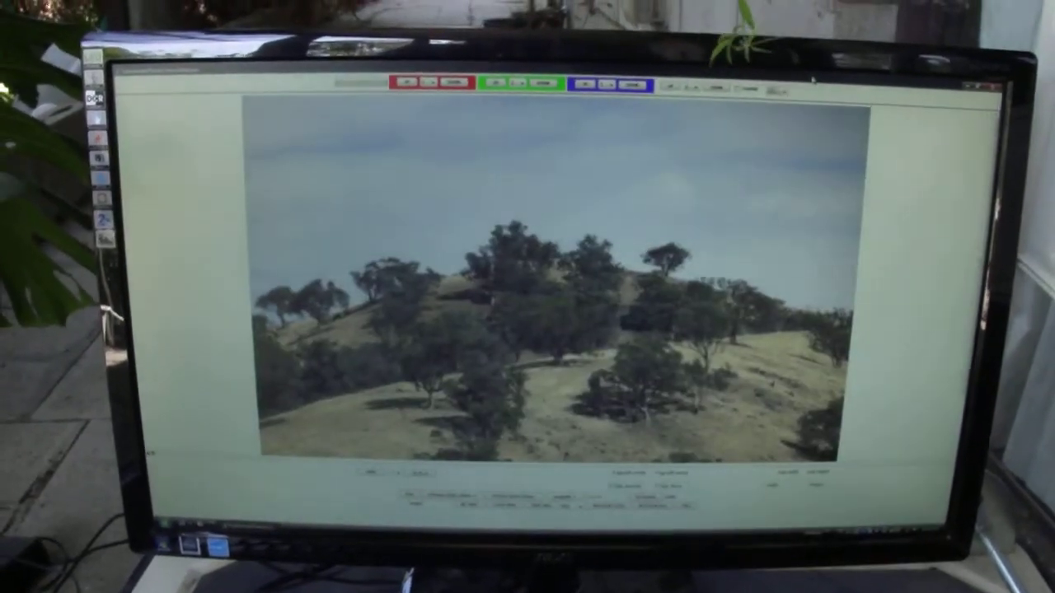